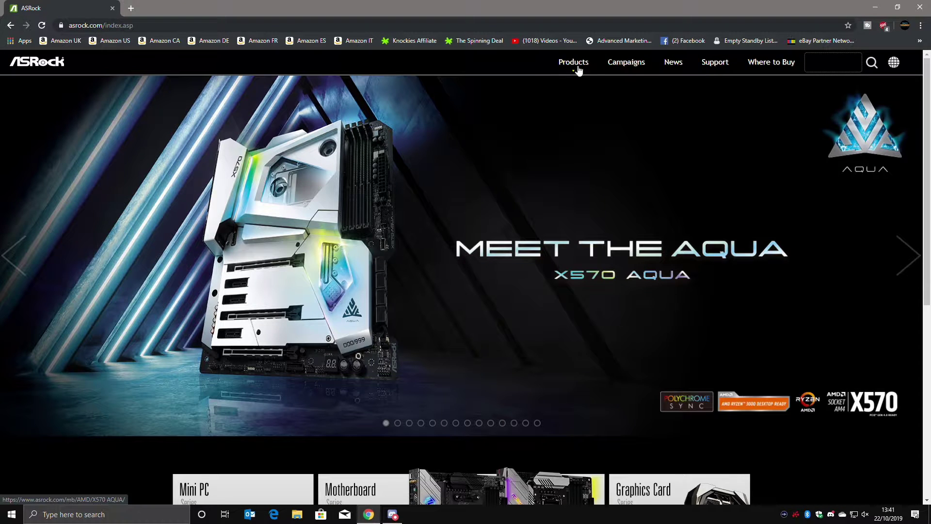
Open the motherboard catalogue and filter it to AMD B450 chipset, mITX form-factor boards.
mouse_move(578, 70)
left_click(242, 120)
scroll(310, 251, "down", 4)
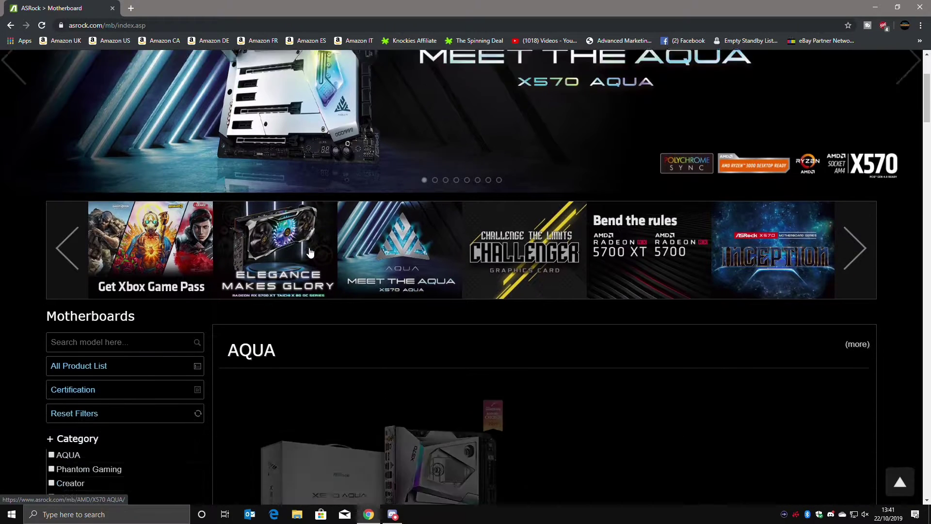
scroll(310, 252, "down", 10)
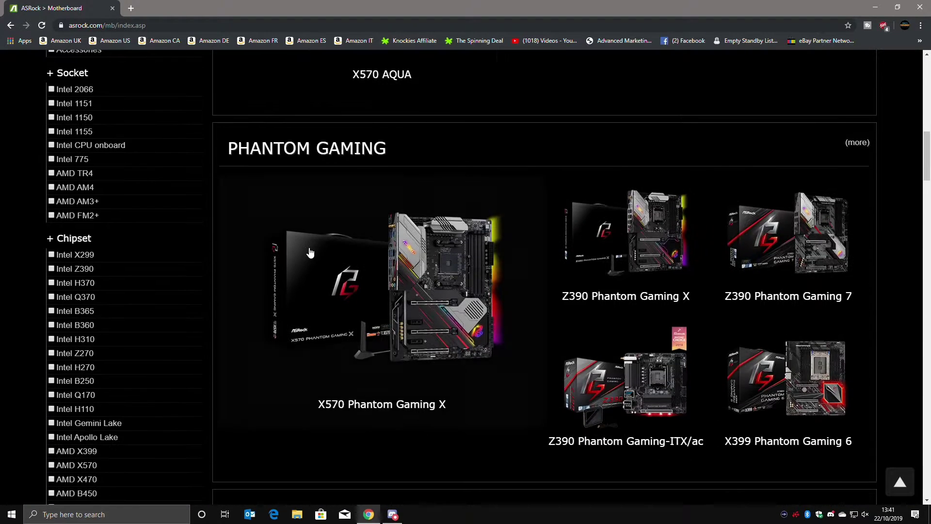
scroll(279, 264, "down", 5)
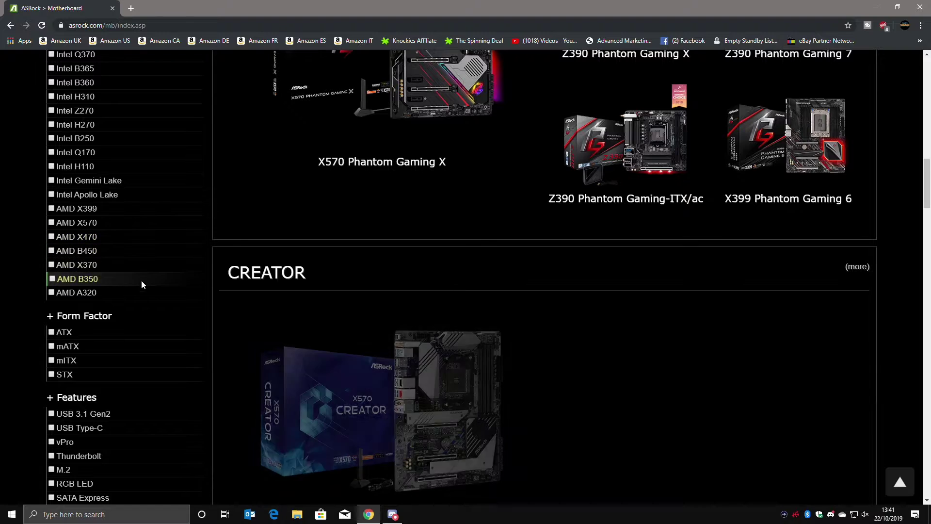
left_click(97, 253)
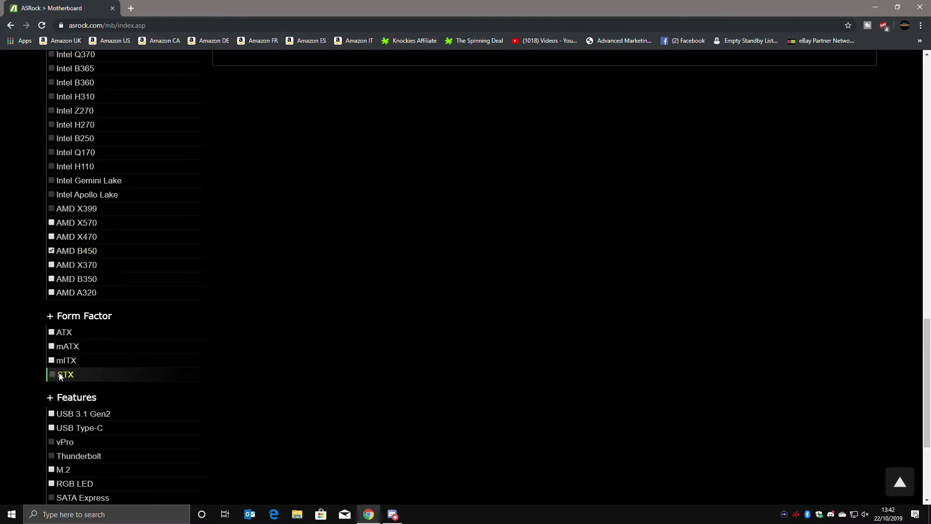
left_click(52, 360)
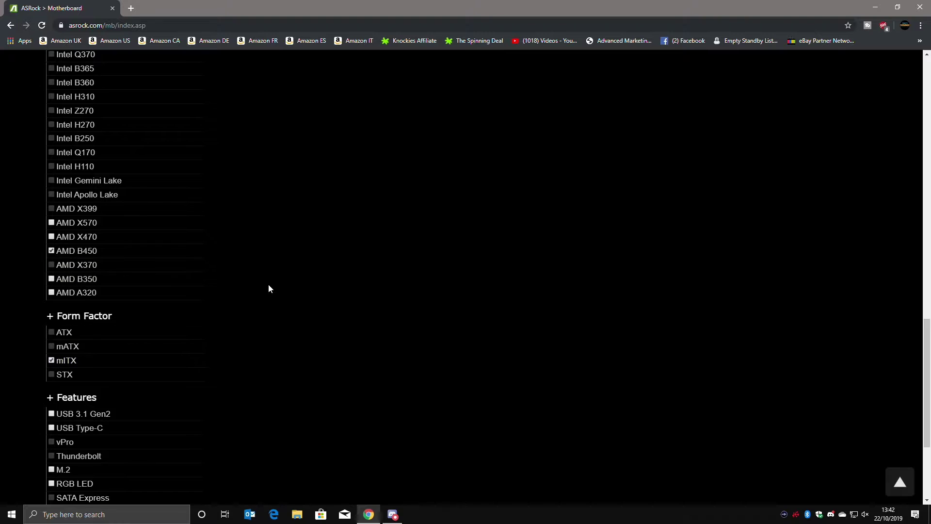
scroll(412, 315, "up", 10)
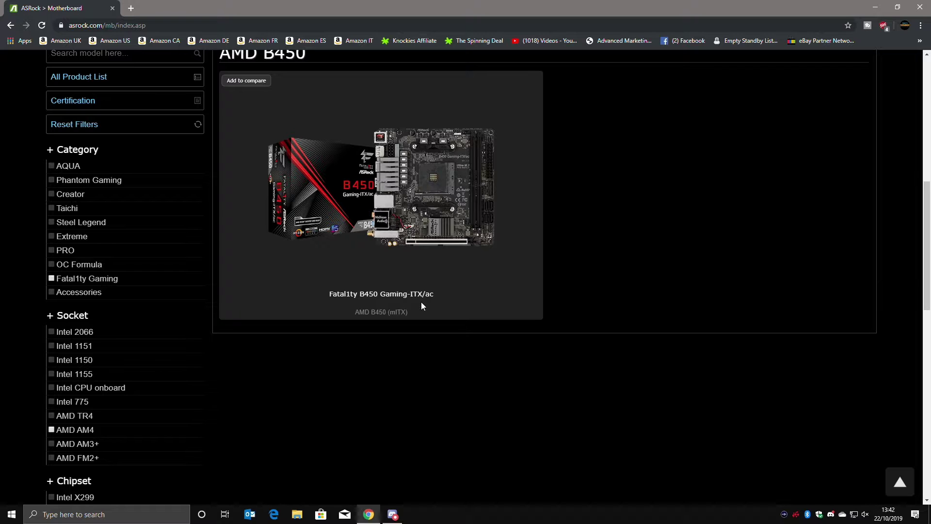
Open the Fatal1ty B450 Gaming-ITX/ac page and show its Support BIOS download table.
left_click(378, 209)
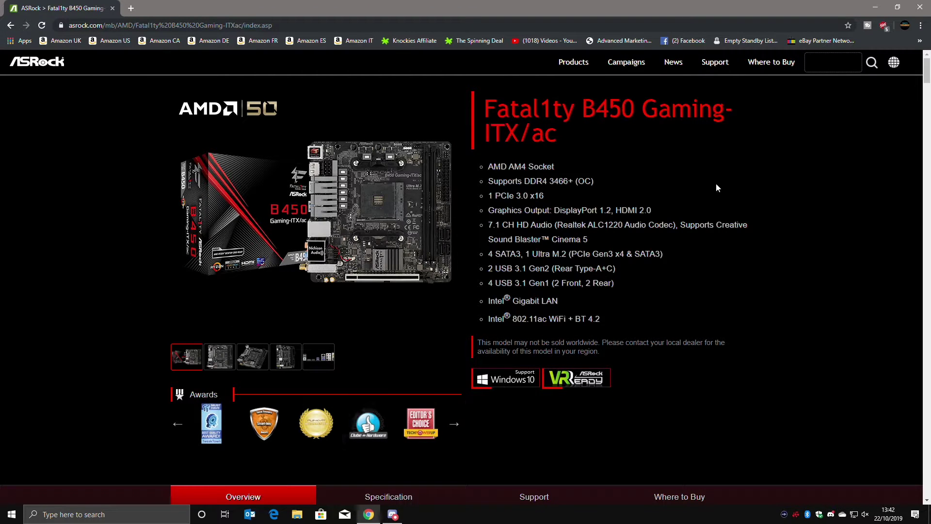
scroll(358, 419, "down", 6)
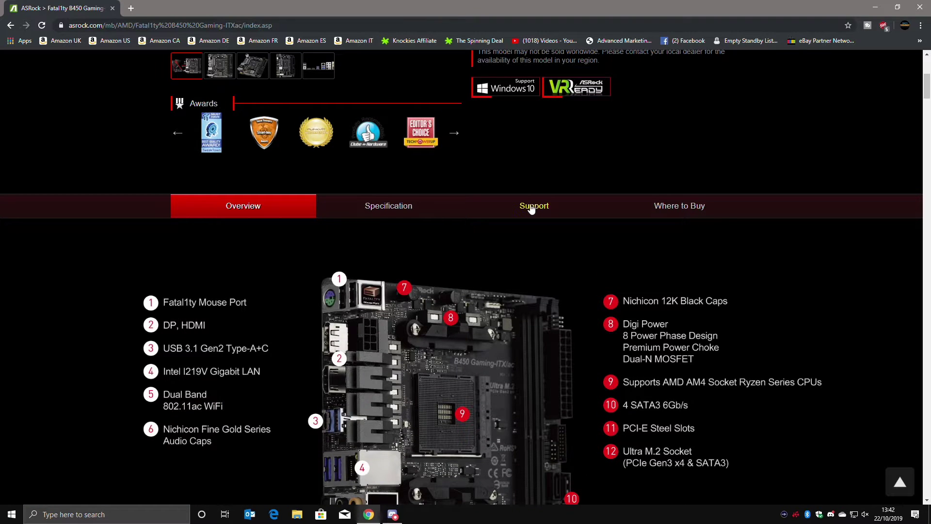
left_click(531, 207)
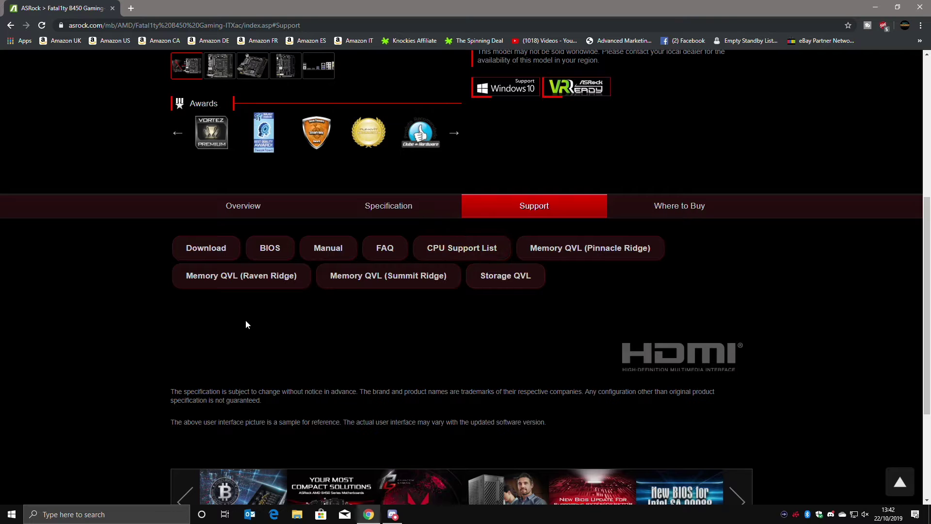
left_click(269, 258)
scroll(275, 353, "down", 5)
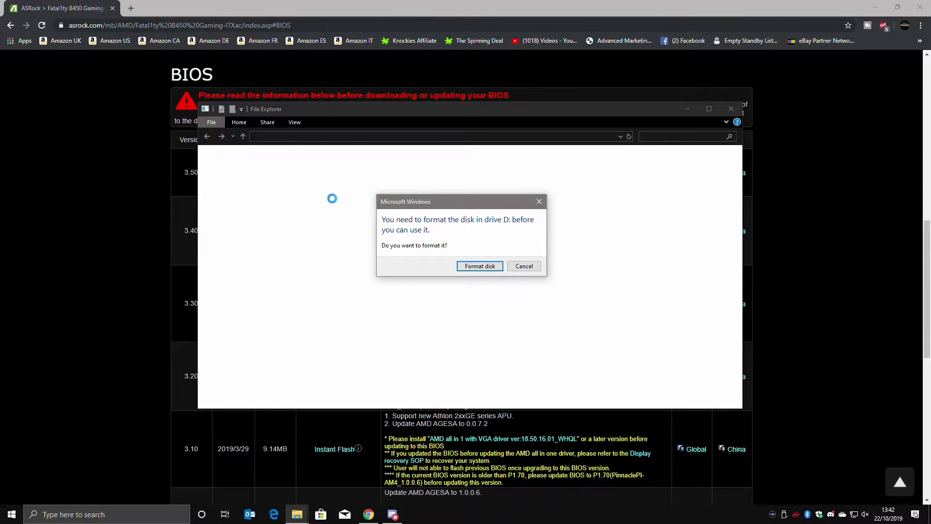
Quick-format USB Drive (D:) as FAT32, then close Explorer and cancel the repeated format prompt.
left_click(460, 269)
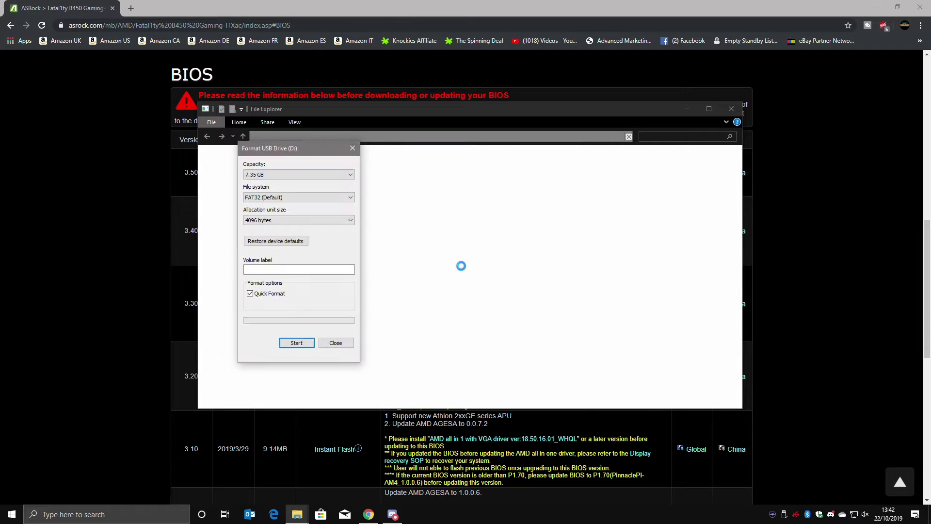
left_click(297, 343)
left_click(488, 258)
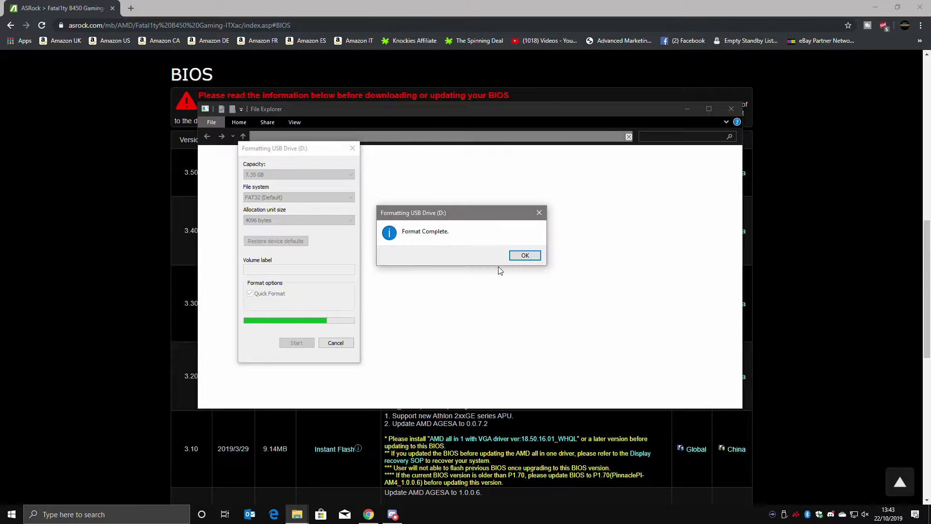
left_click(529, 256)
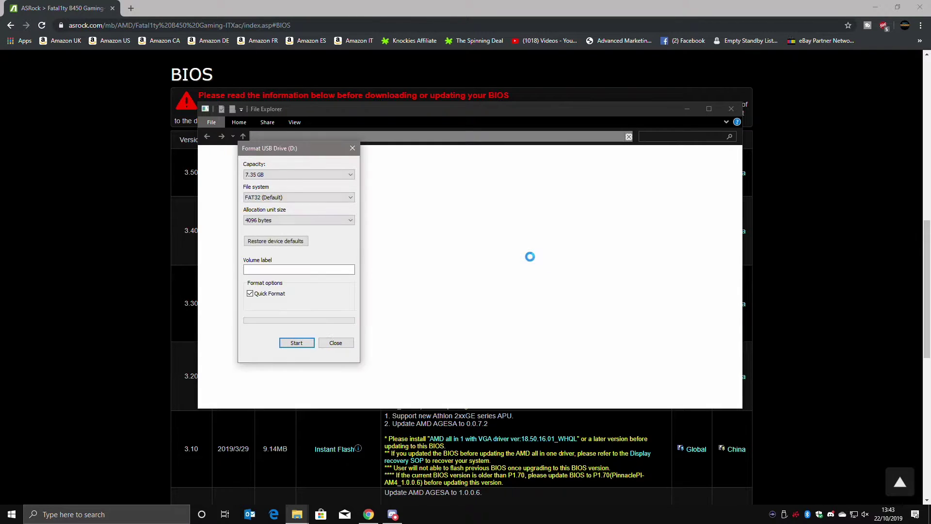
left_click(353, 148)
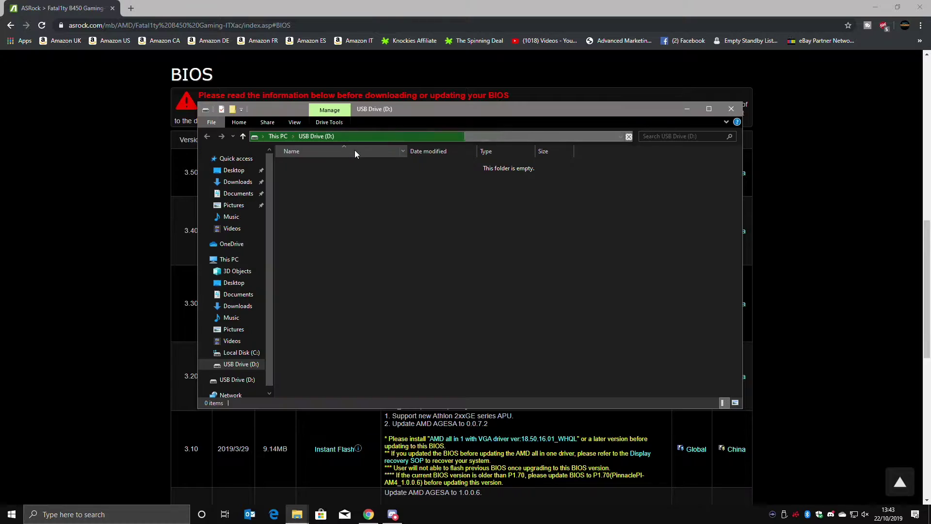
left_click(731, 109)
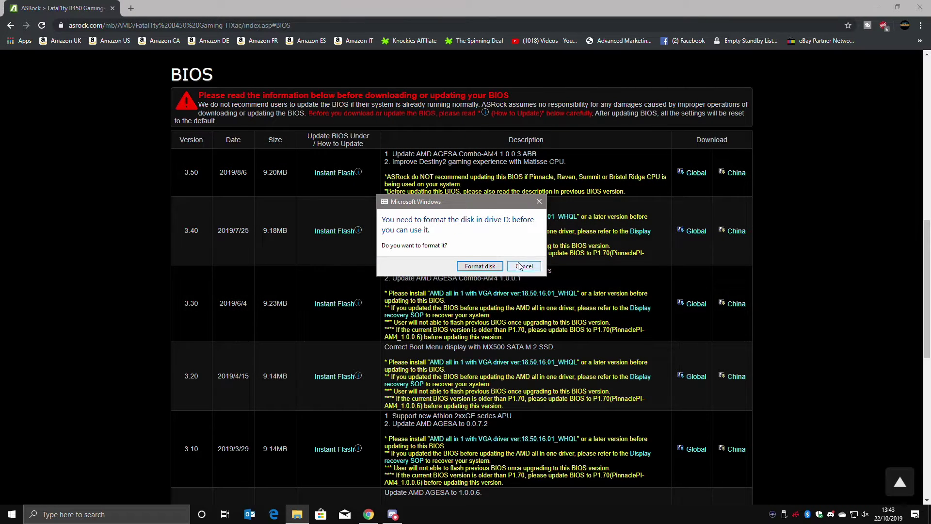
left_click(523, 266)
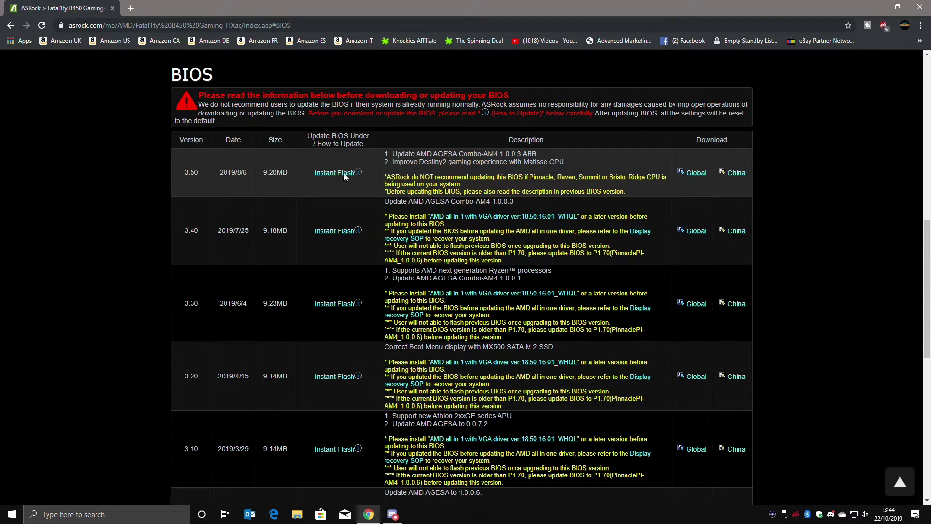
Download BIOS version 3.50 using the Global link in its table row.
left_click(697, 173)
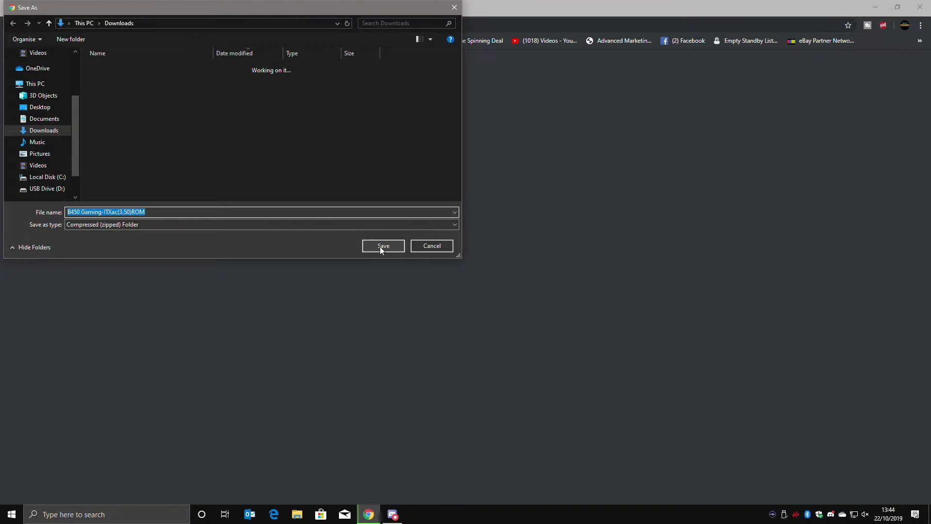
Save the B450 Gaming-ITXac(3.50)ROM zip to USB Drive (D:) instead of Downloads.
scroll(78, 167, "down", 2)
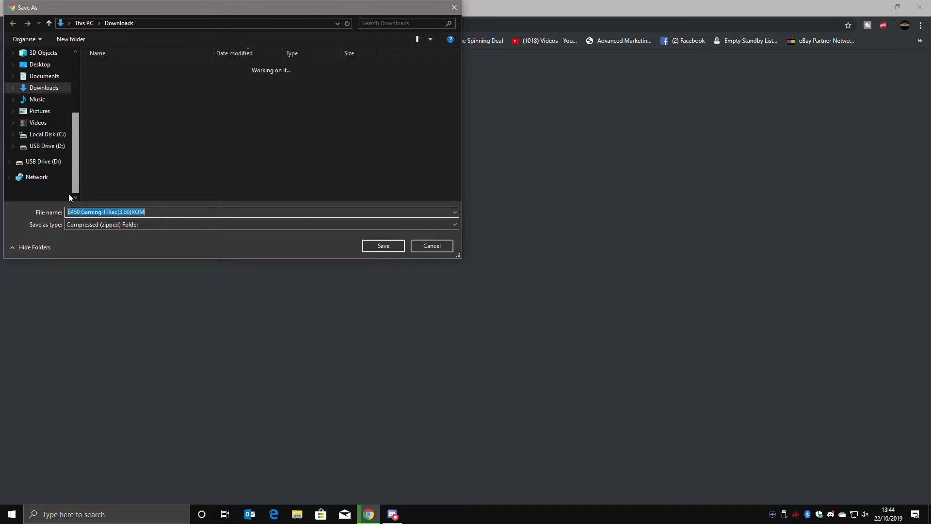
left_click(37, 147)
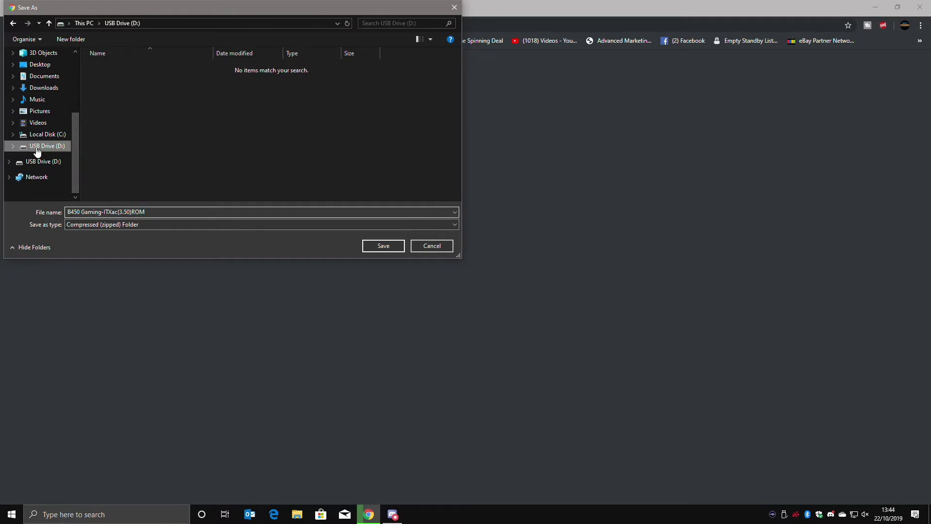
left_click(383, 246)
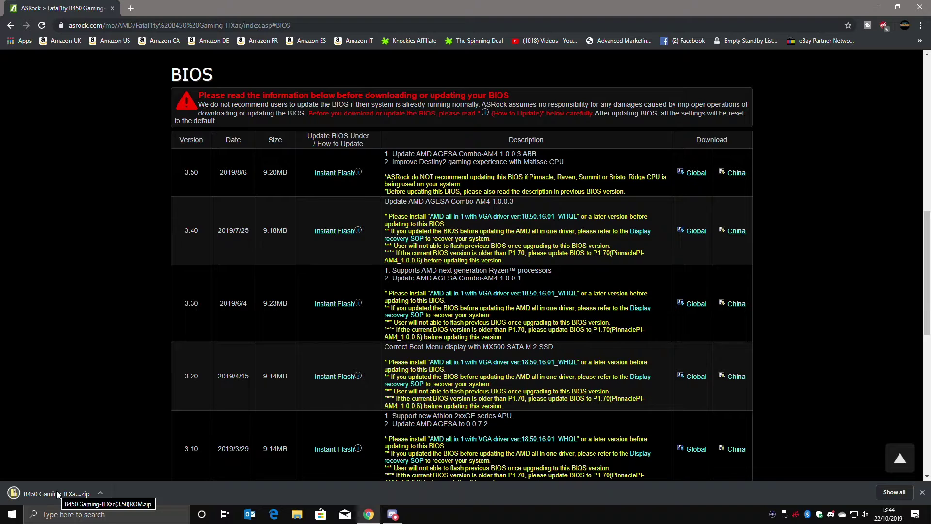
Extract the BIOS zip on USB Drive (D:) into its own folder, then close both Explorer windows.
left_click(298, 515)
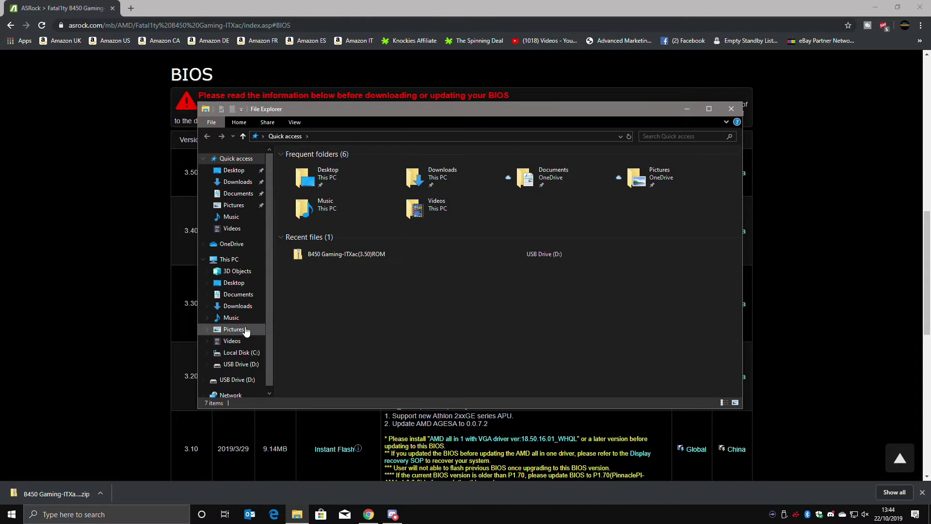
left_click(236, 365)
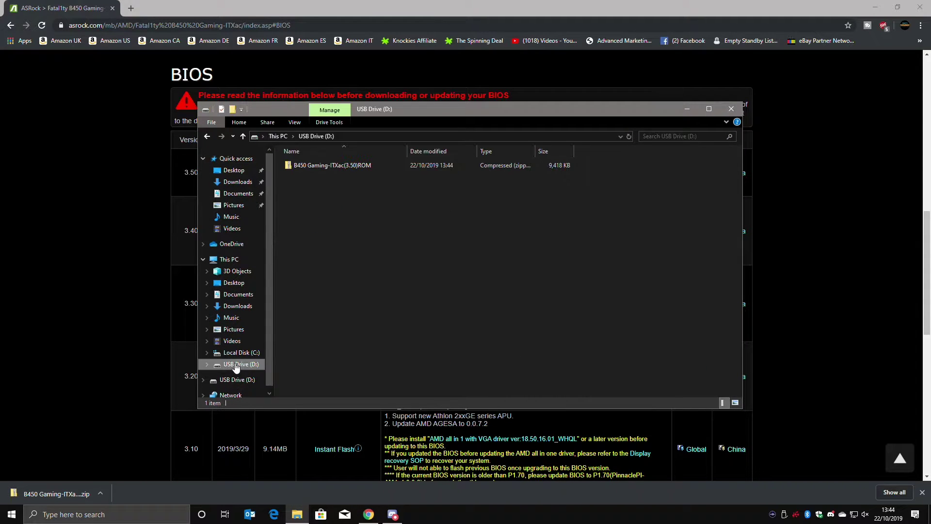
right_click(311, 166)
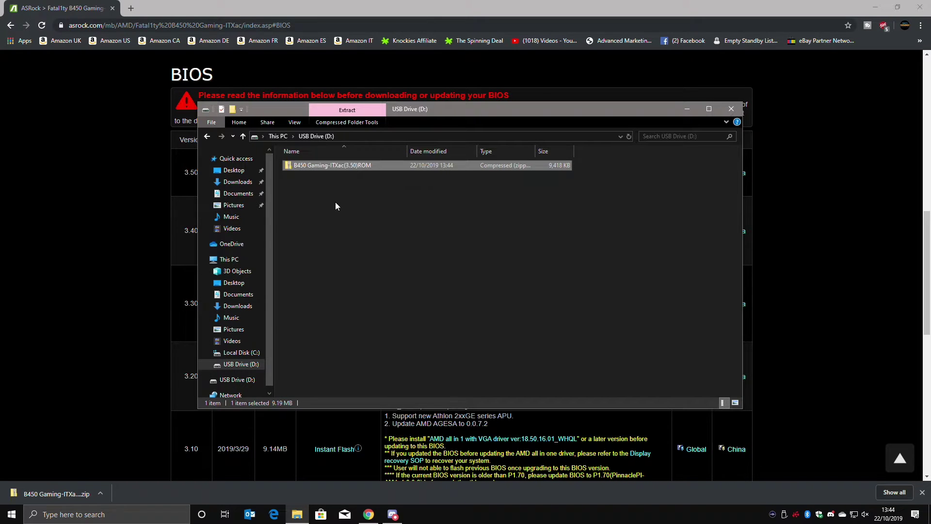
left_click(334, 198)
left_click(553, 350)
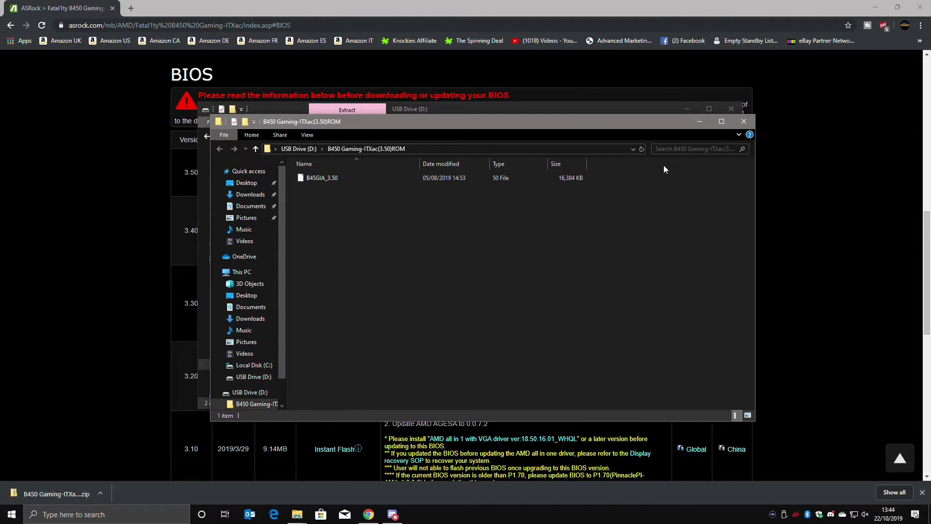
left_click(744, 122)
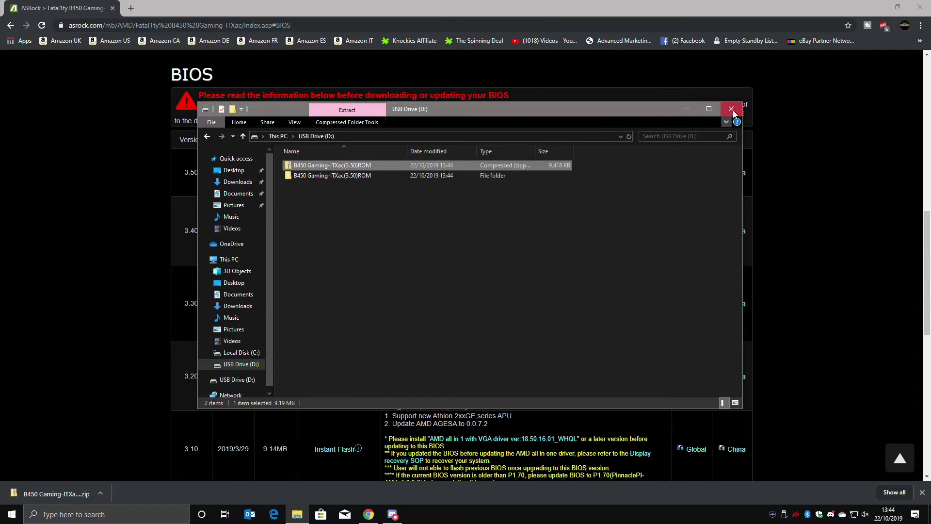
left_click(731, 109)
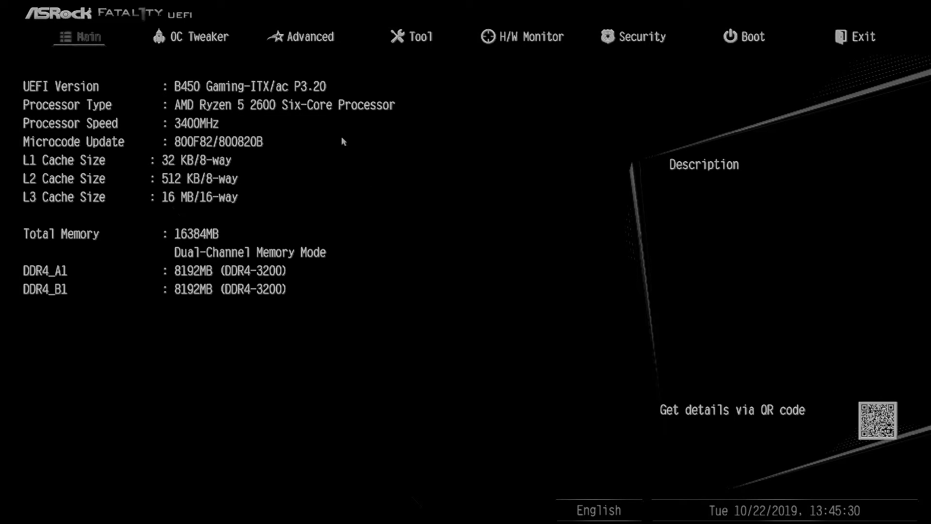
Flash the UEFI with B45GIA_3.50 using Tool > Instant Flash and confirm the update.
left_click(421, 39)
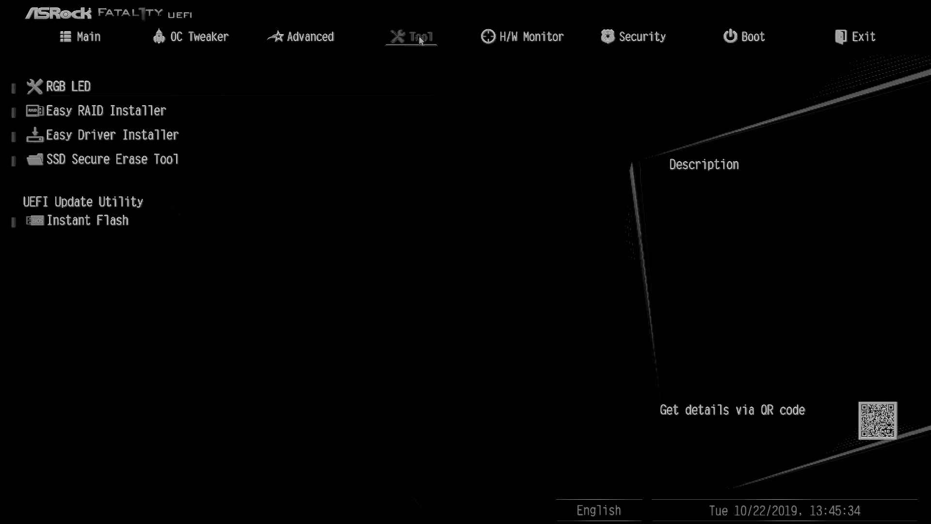
left_click(79, 221)
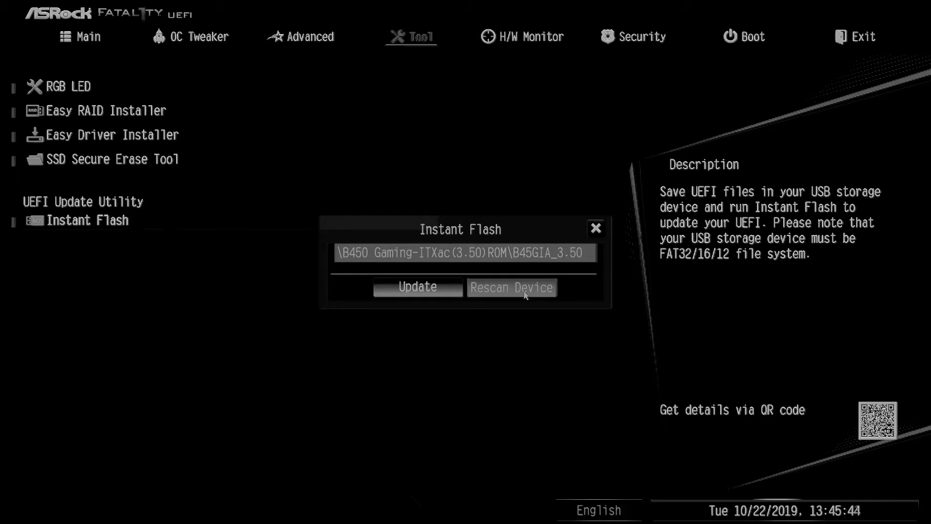
left_click(455, 257)
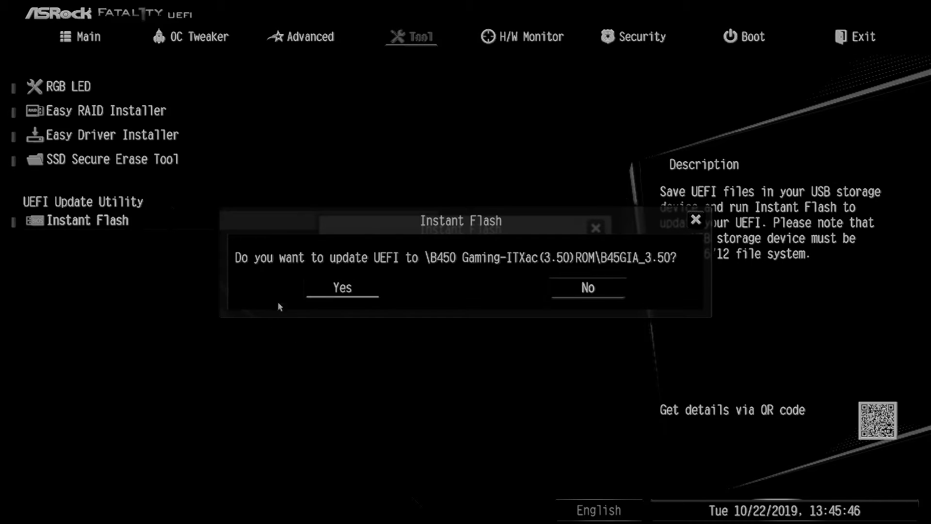
left_click(344, 288)
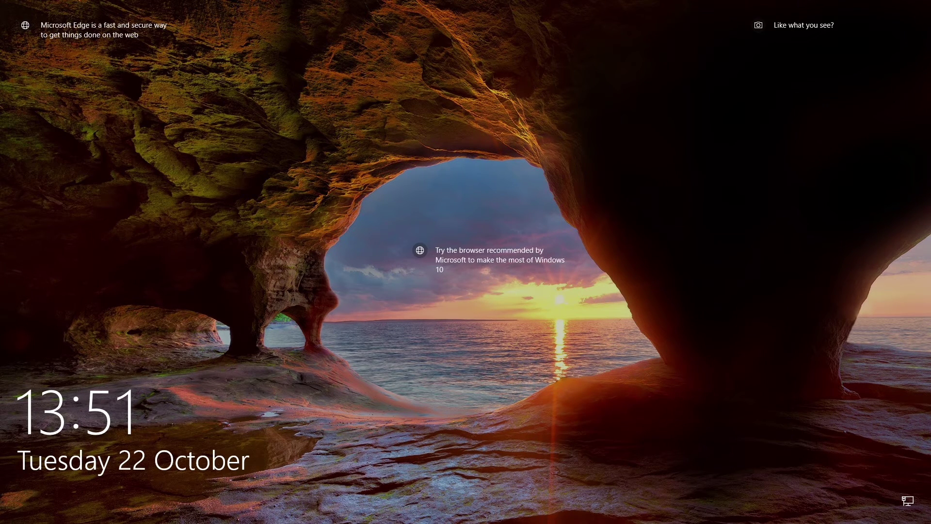
Sign in and check CPU-Z's Mainboard tab for BIOS version P3.50.
key("space")
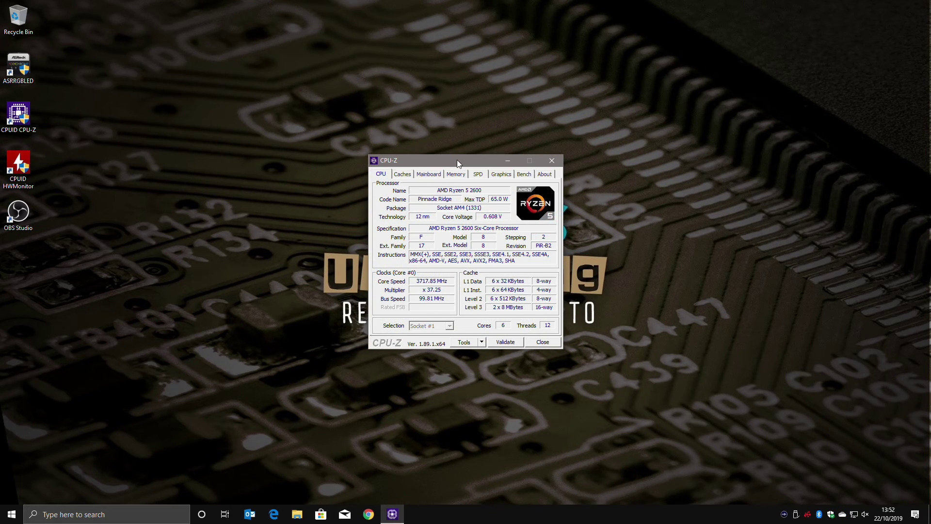
left_click(428, 177)
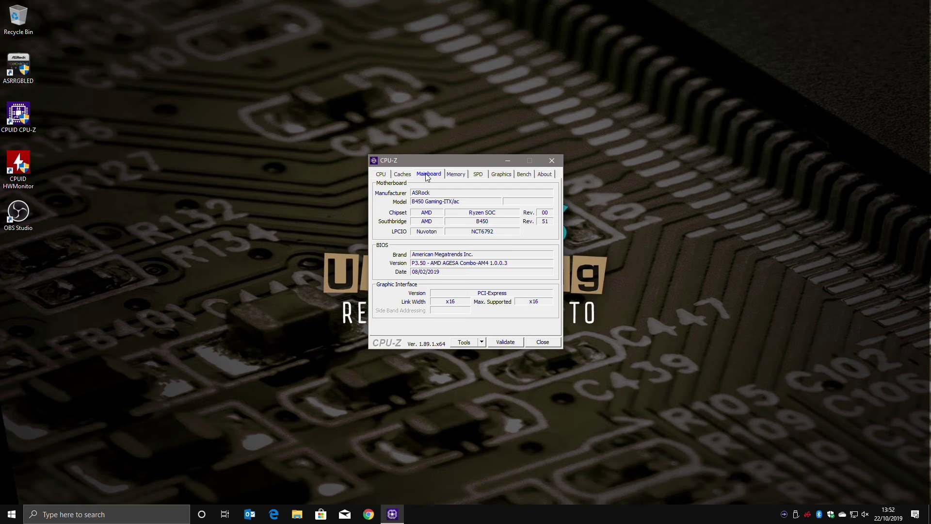